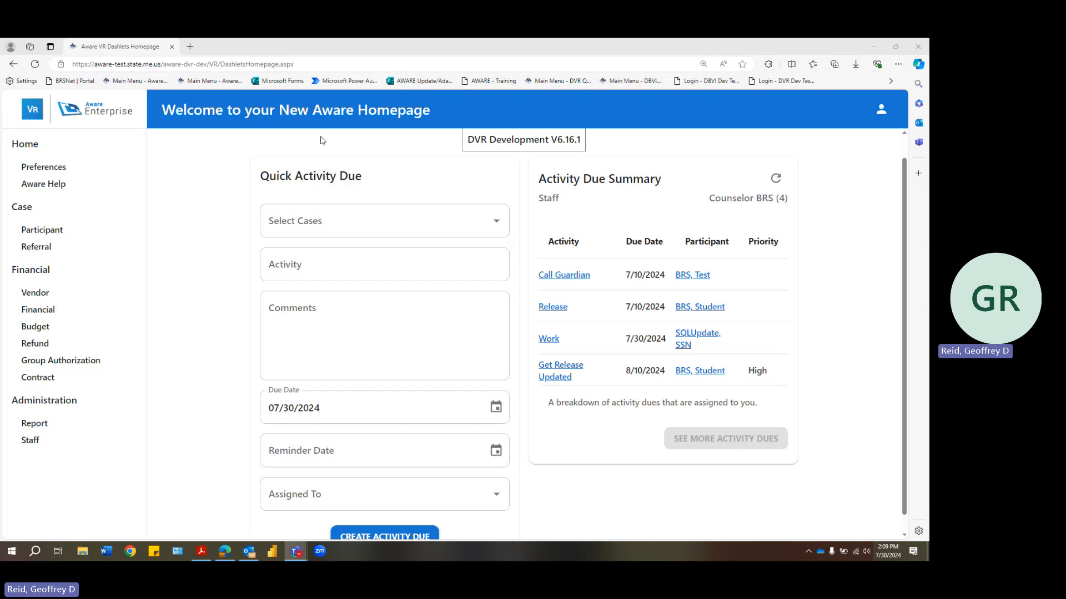
- Fill in a quick activity due for the Employed-status case with activity "Meet with CRP" and comment "Meet with Maine Med."
left_click(492, 223)
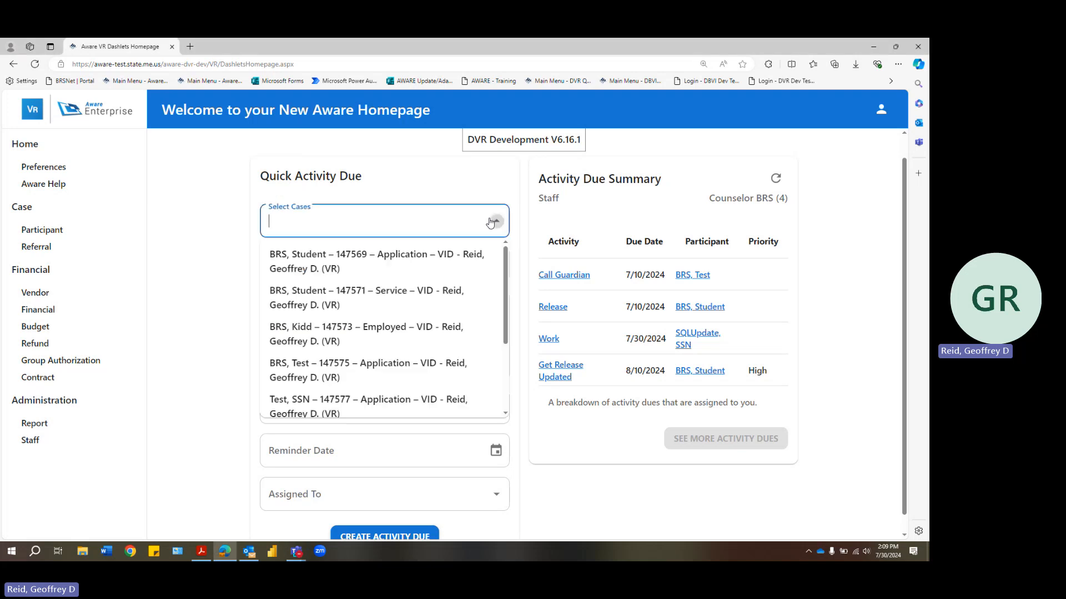
left_click(328, 340)
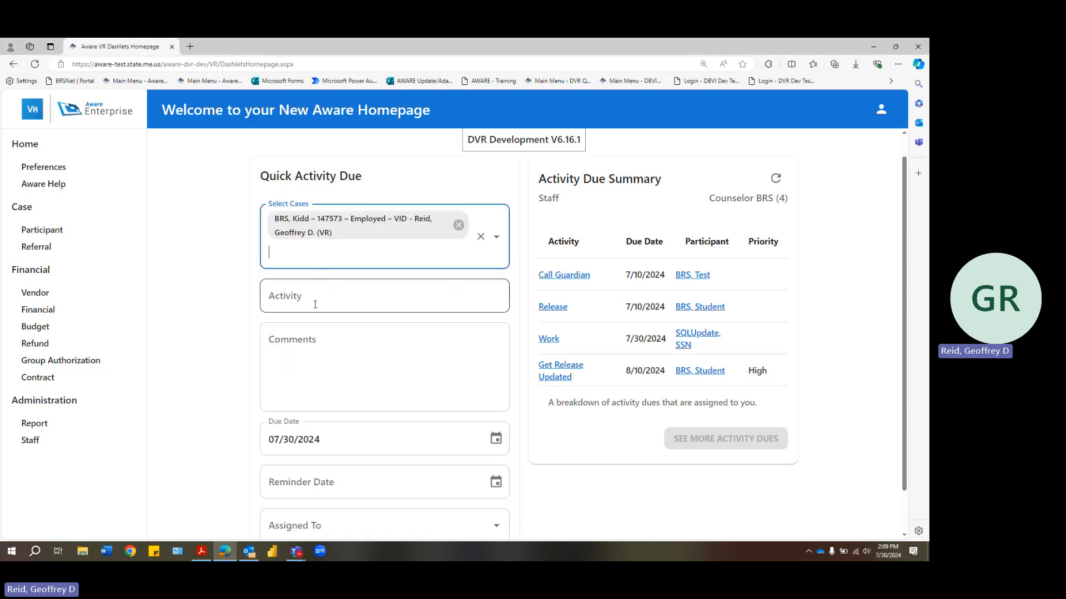
left_click(316, 303)
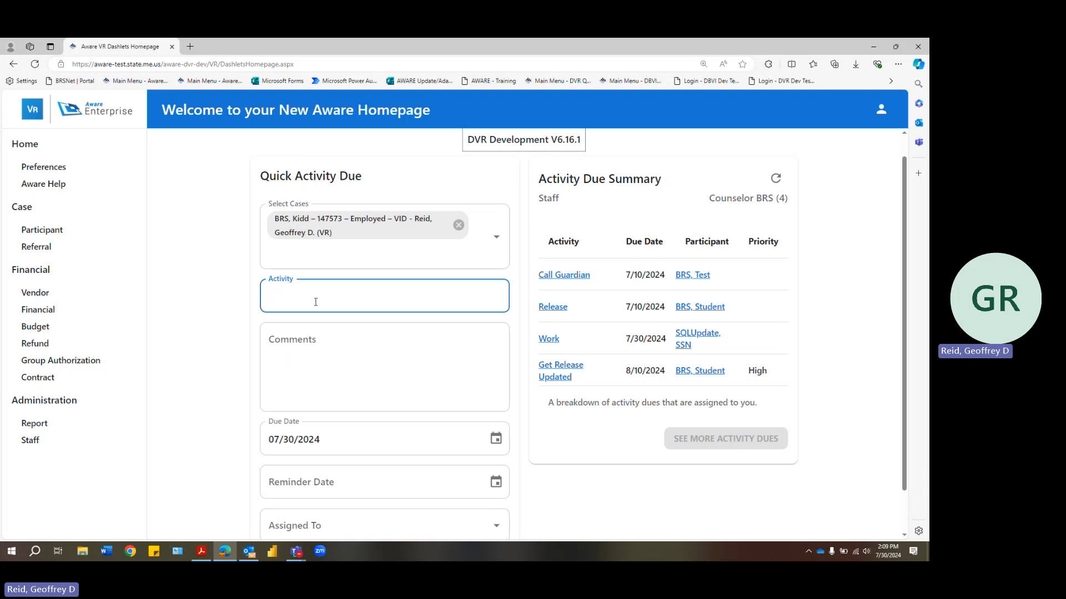
type("Meet with CRP")
left_click(318, 340)
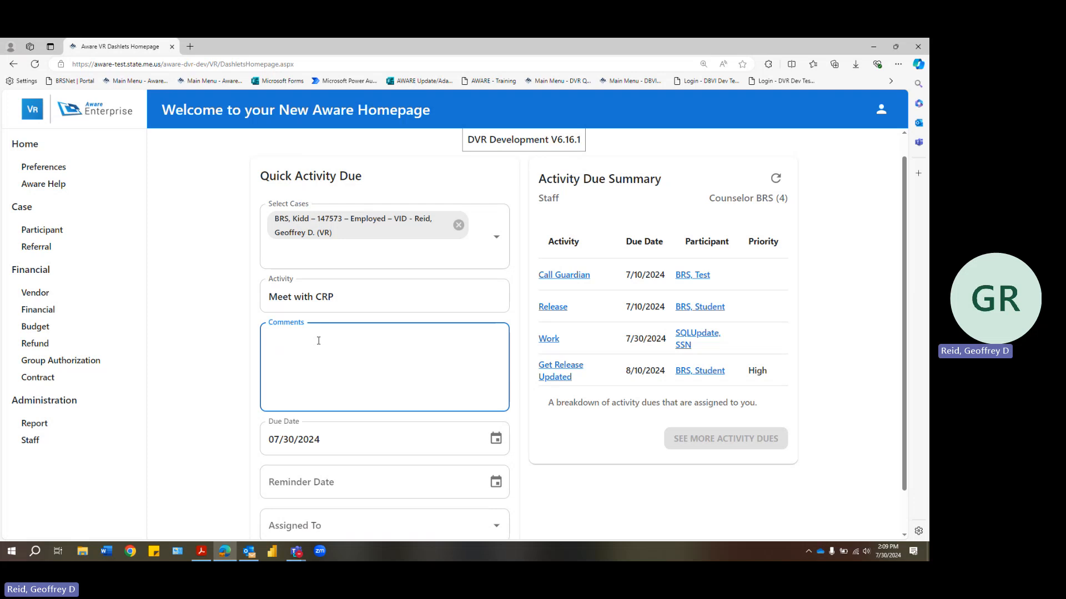
type("Meet with Maine Med.")
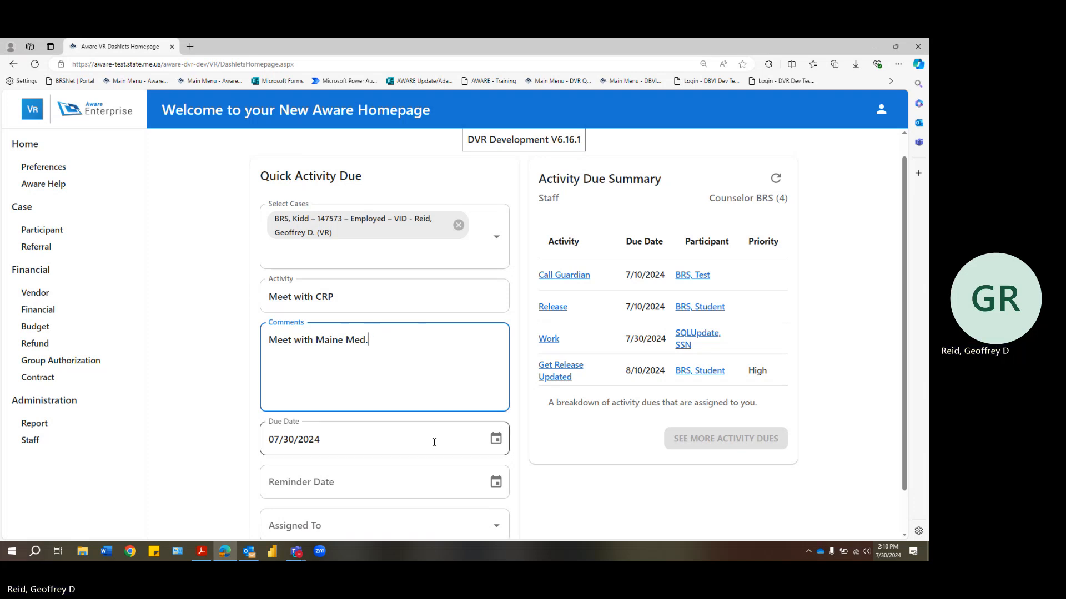
- Set the quick activity's due date to 08/08/2024 and its reminder date to 07/29/2024
left_click(497, 438)
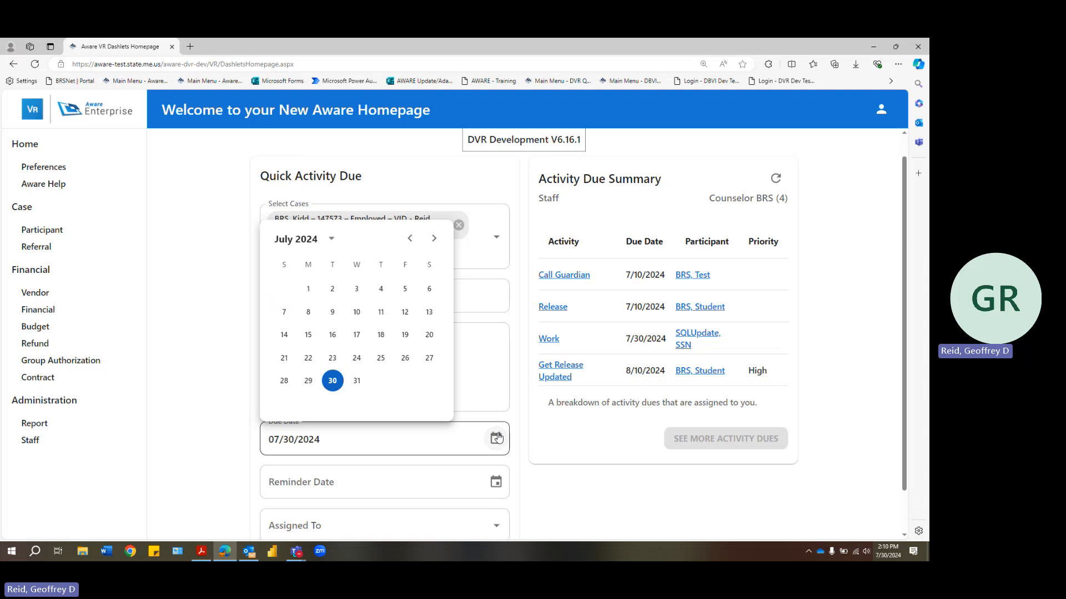
left_click(433, 240)
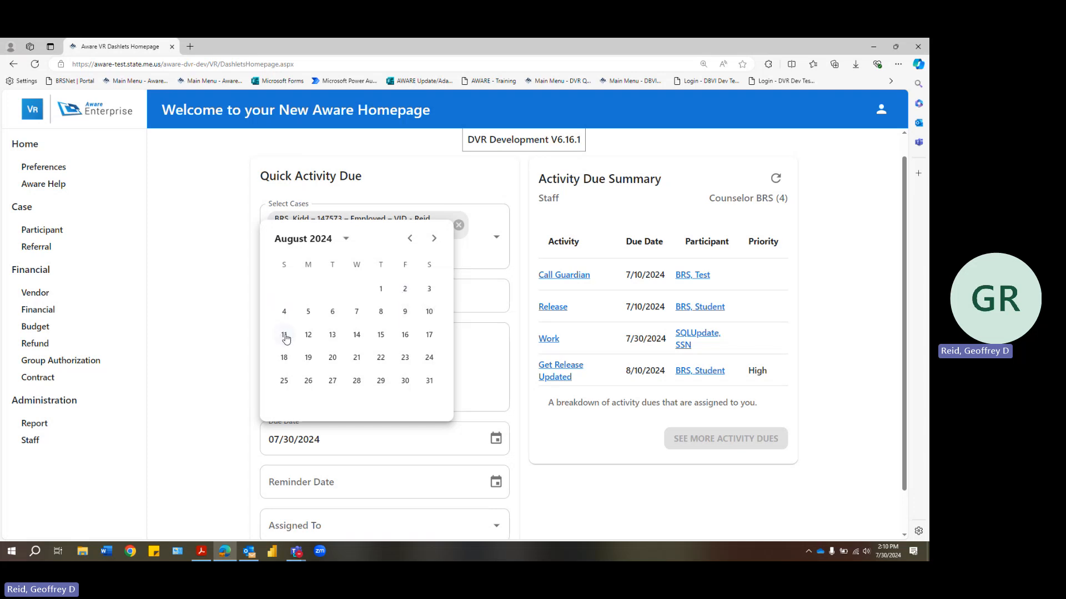
left_click(381, 312)
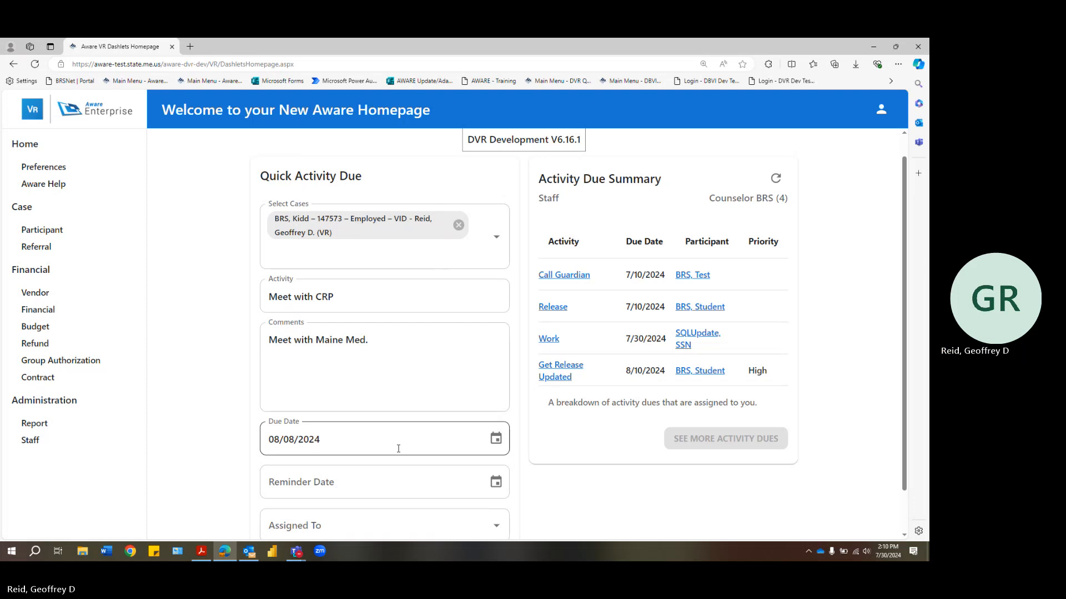
left_click(494, 480)
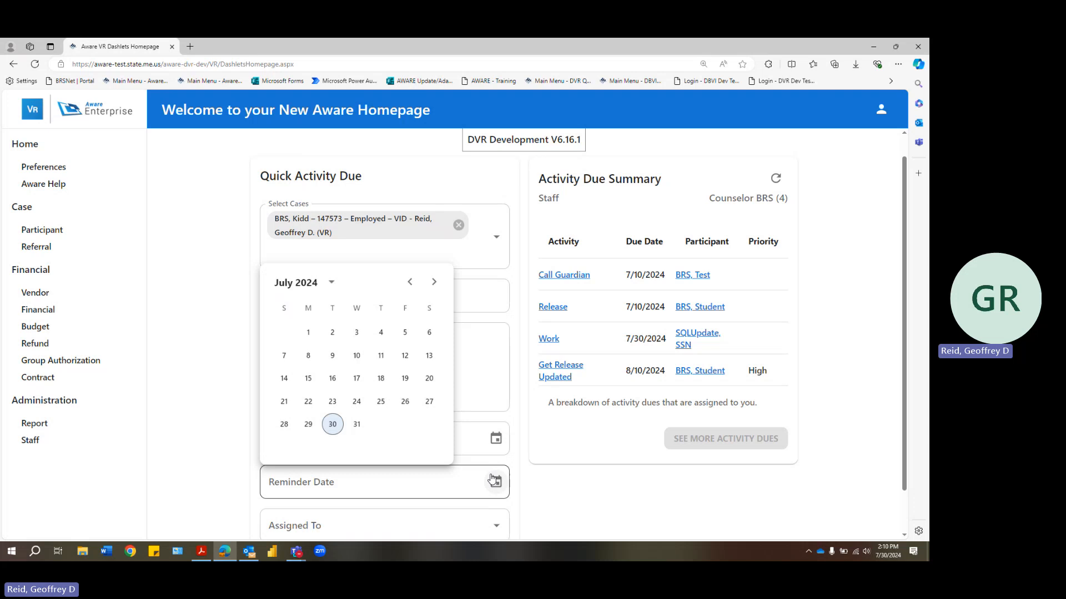
left_click(310, 425)
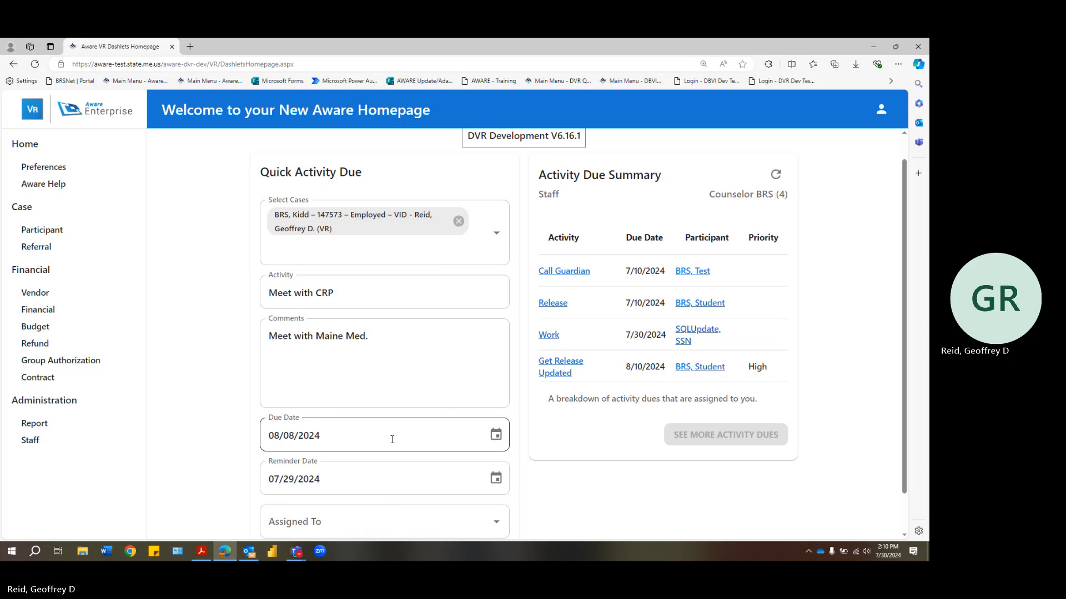
- Assign the quick activity due to BRS, Counselor by filtering the staff list with "brs"
scroll(393, 434, "down", 1)
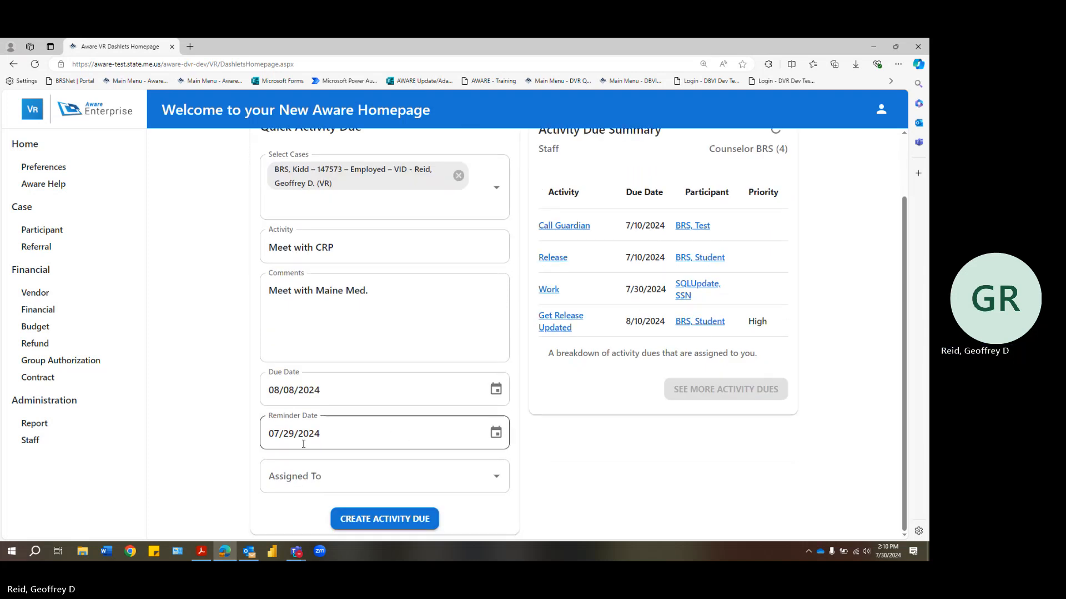
left_click(477, 465)
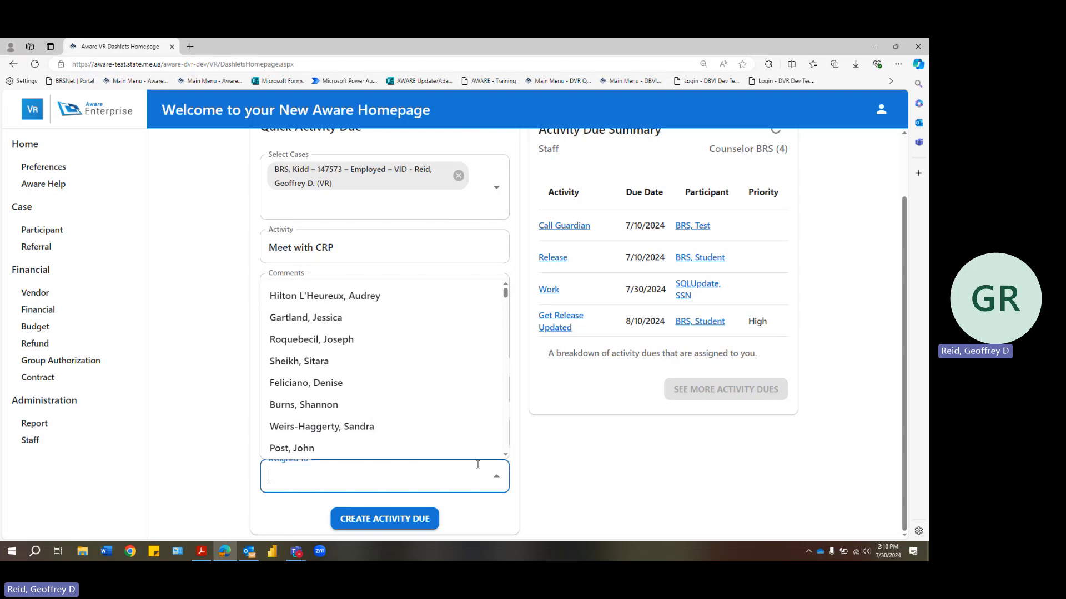
type("brs")
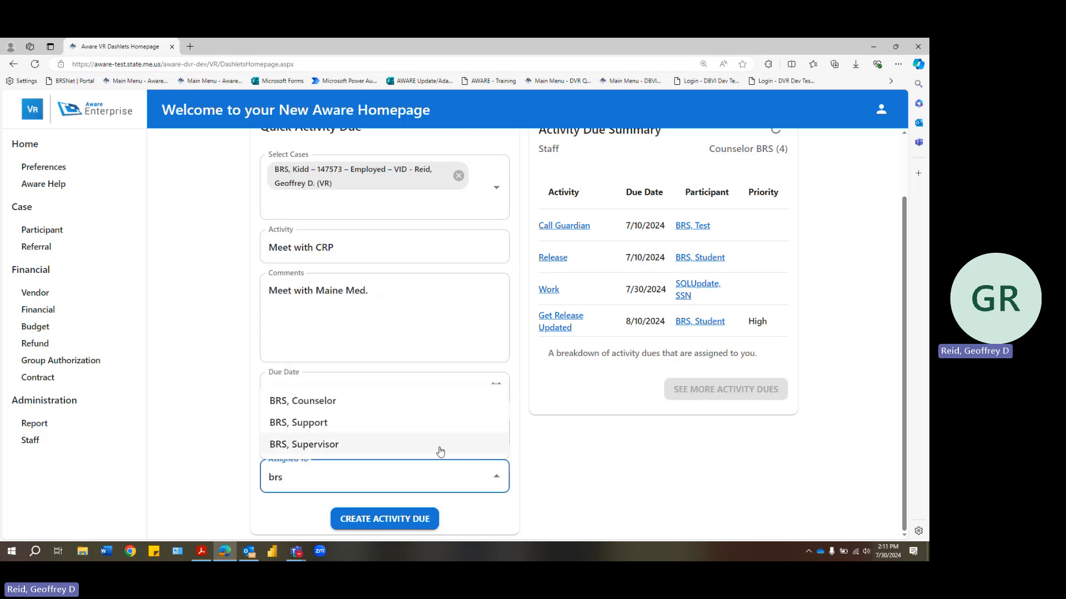
left_click(327, 401)
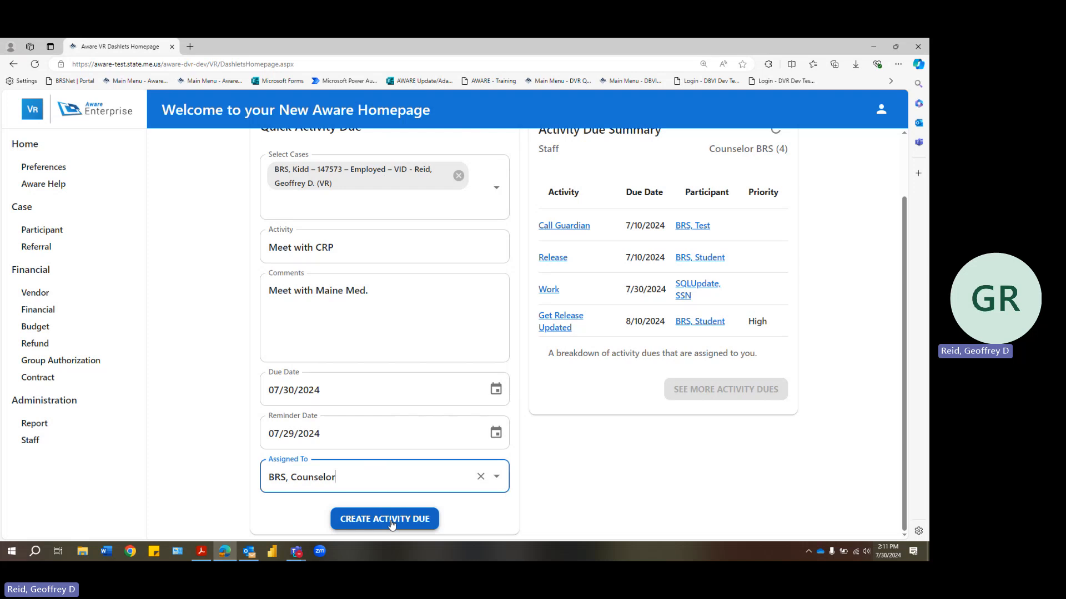
- Correct the due date of the quick activity to 08/08/2024
left_click(336, 385)
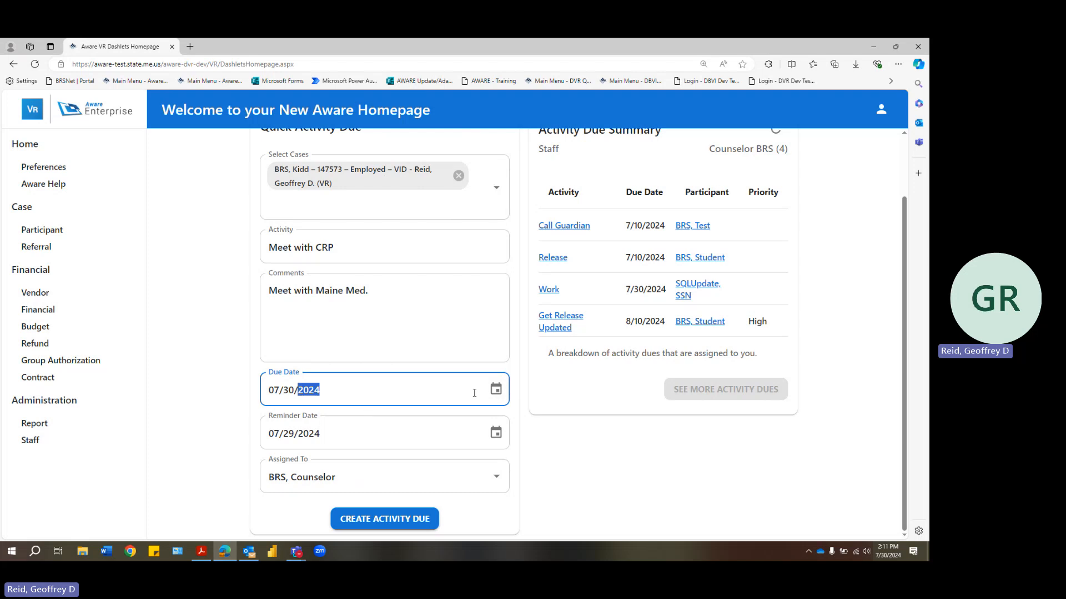
left_click(494, 392)
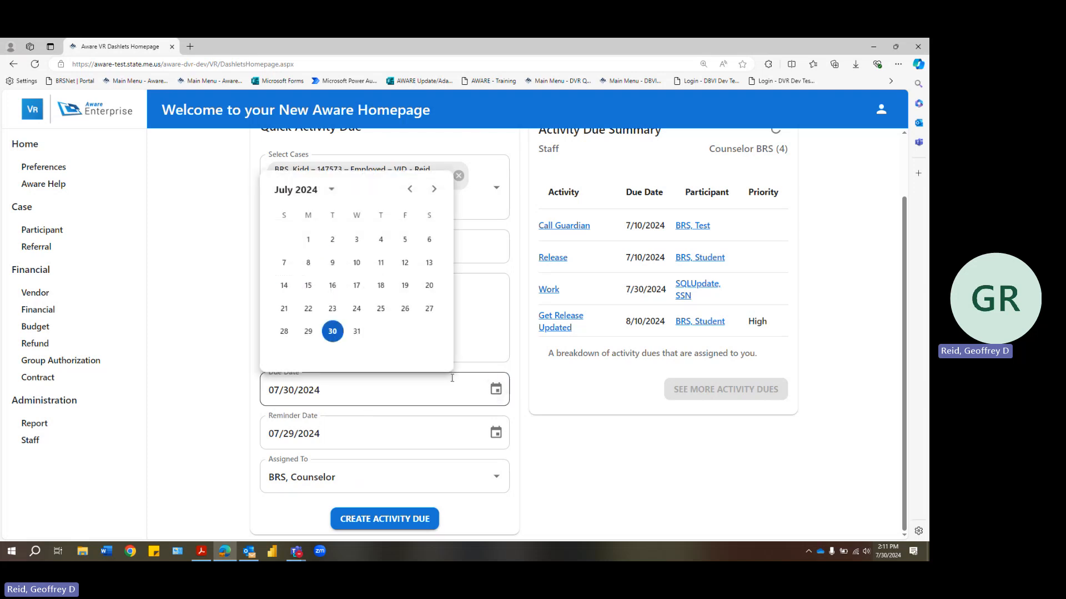
left_click(430, 191)
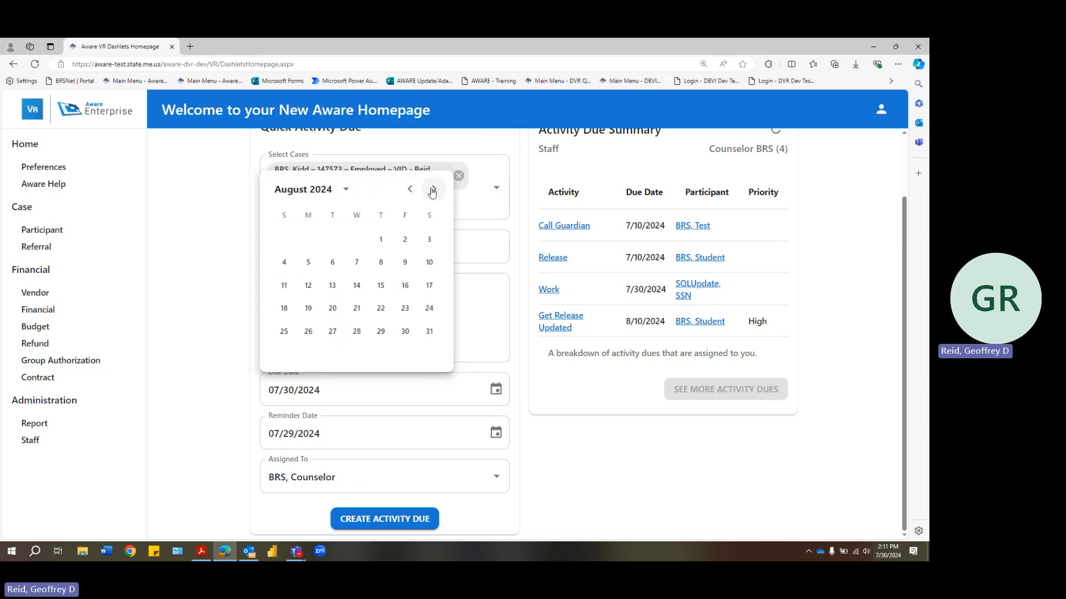
left_click(381, 261)
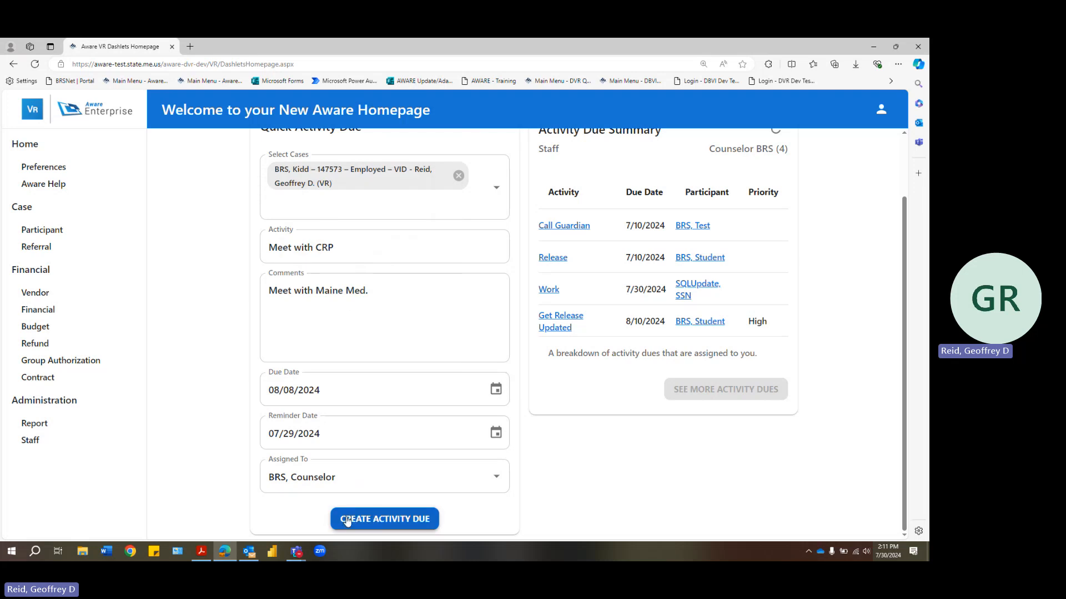
- Create the activity due from the completed form and refresh the Activity Due Summary
left_click(367, 522)
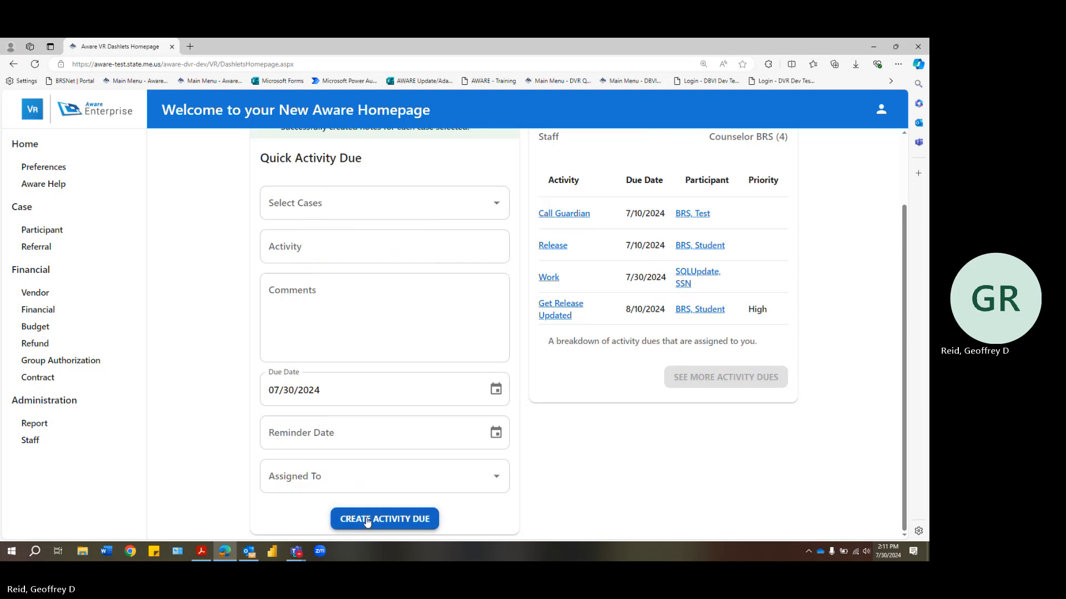
scroll(372, 404, "up", 1)
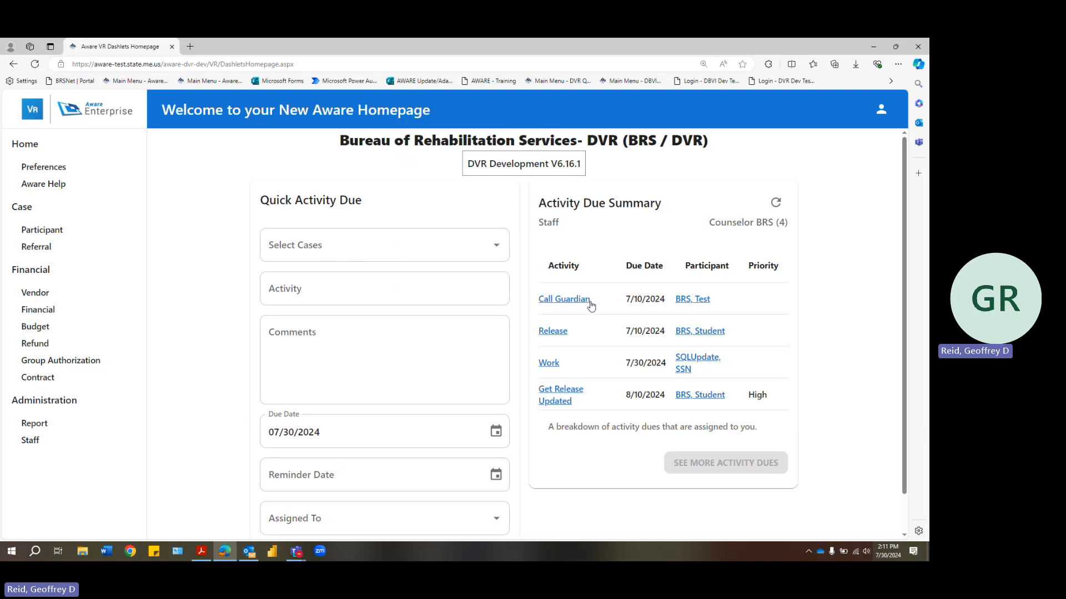
left_click(777, 203)
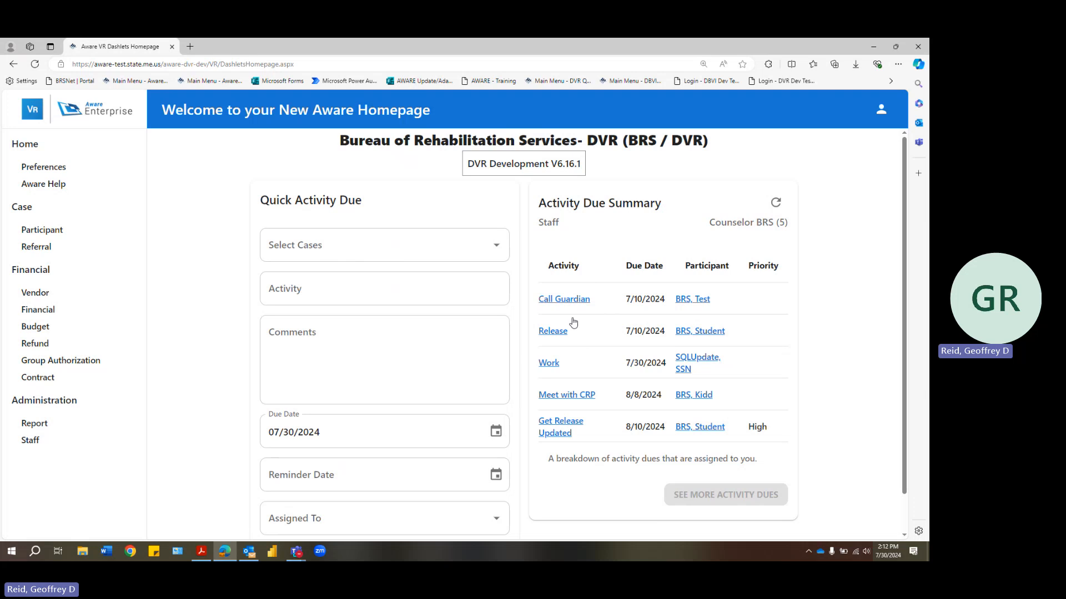
- Set the priority of the Release activity to Medium, save it and refresh the Activity Due Summary
left_click(556, 332)
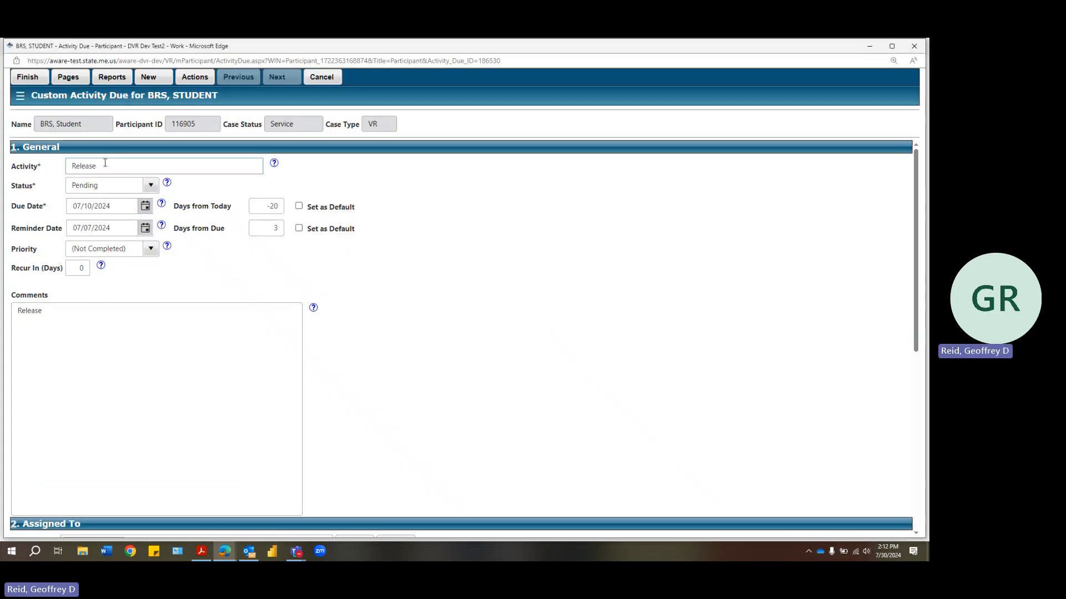
left_click(197, 78)
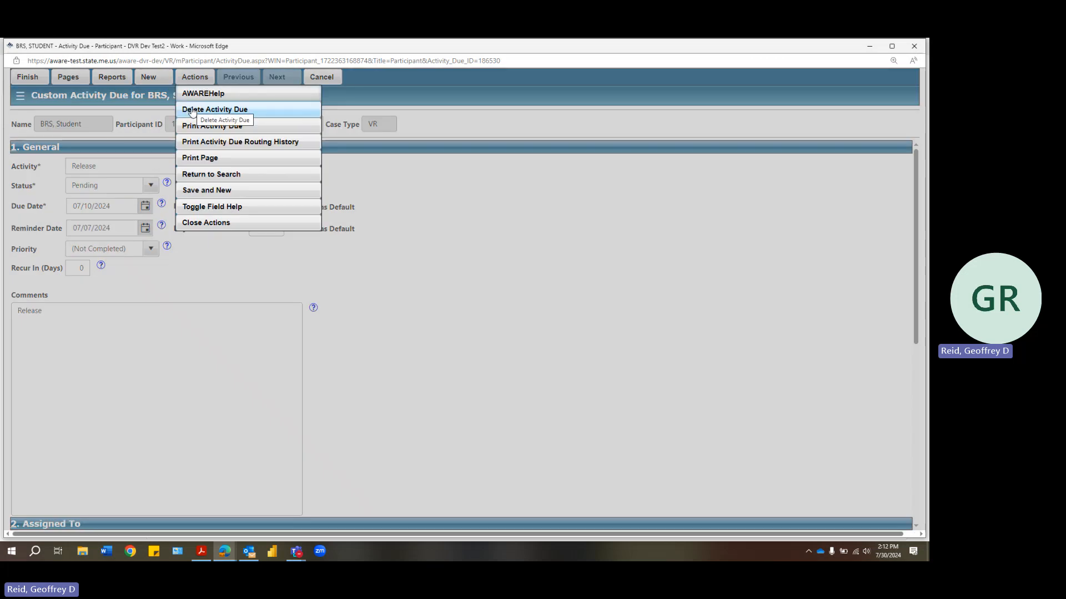
left_click(335, 270)
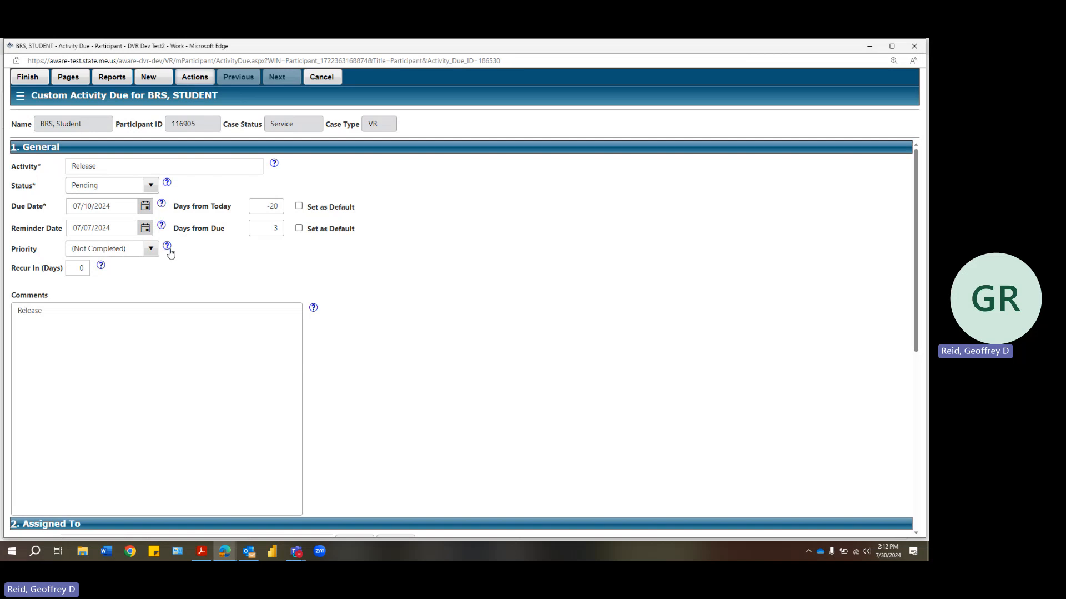
left_click(133, 249)
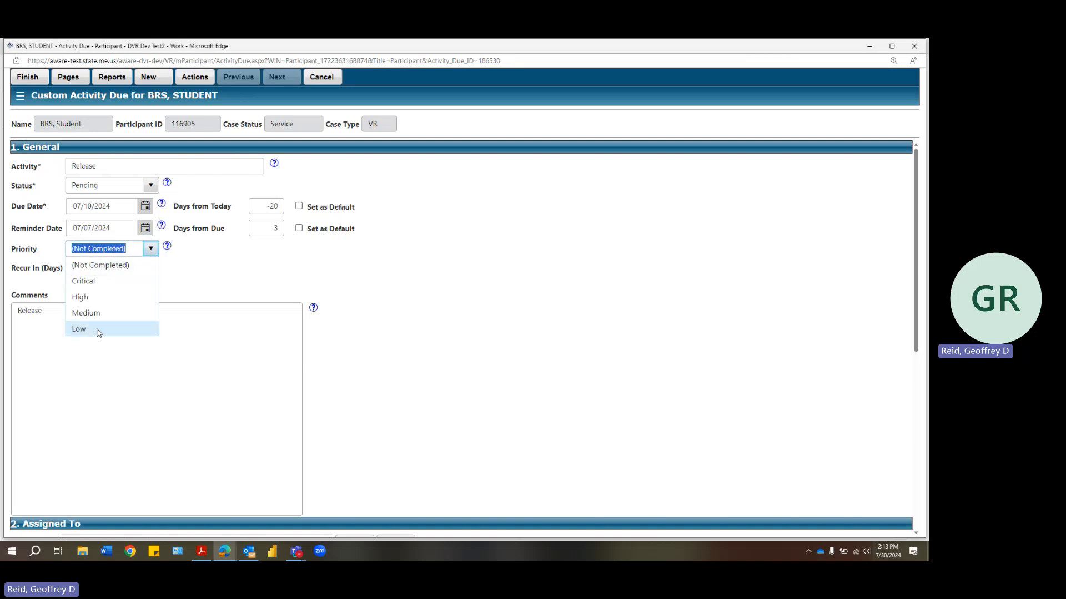
left_click(110, 315)
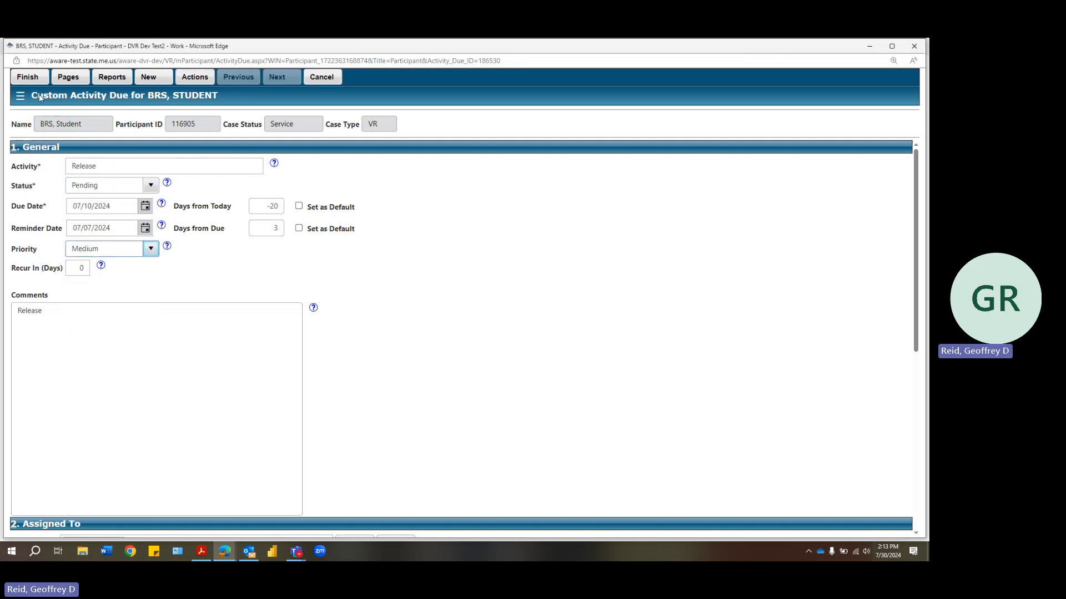
left_click(25, 78)
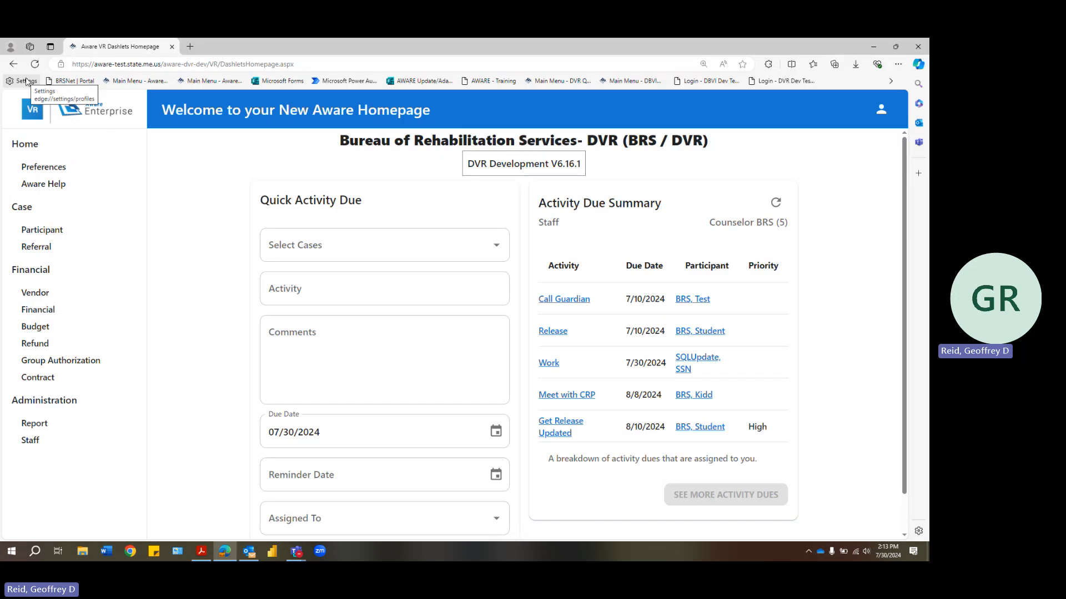
left_click(775, 203)
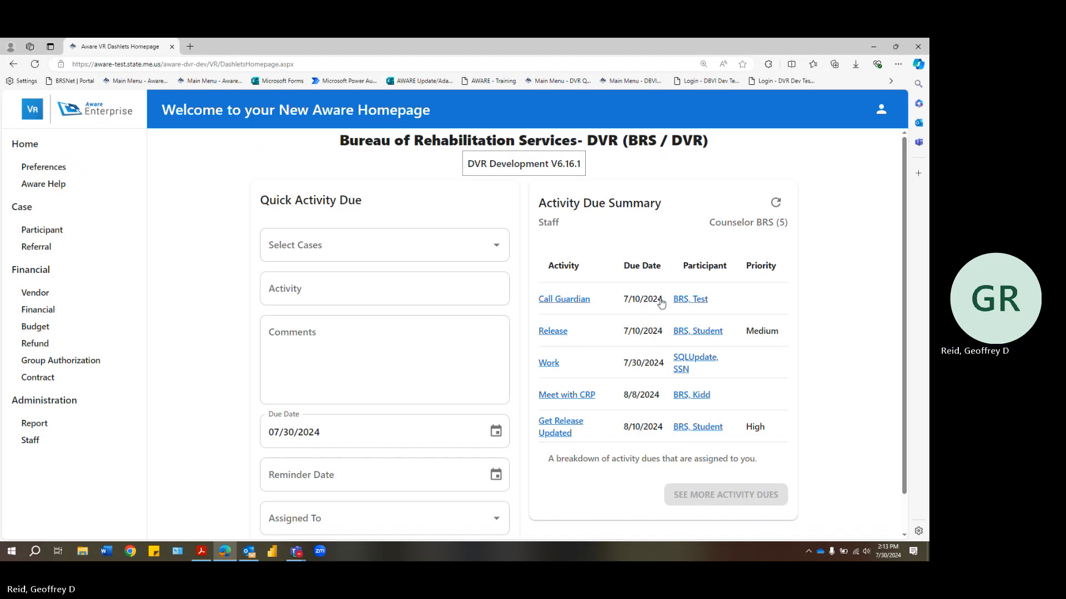
scroll(485, 268, "down", 1)
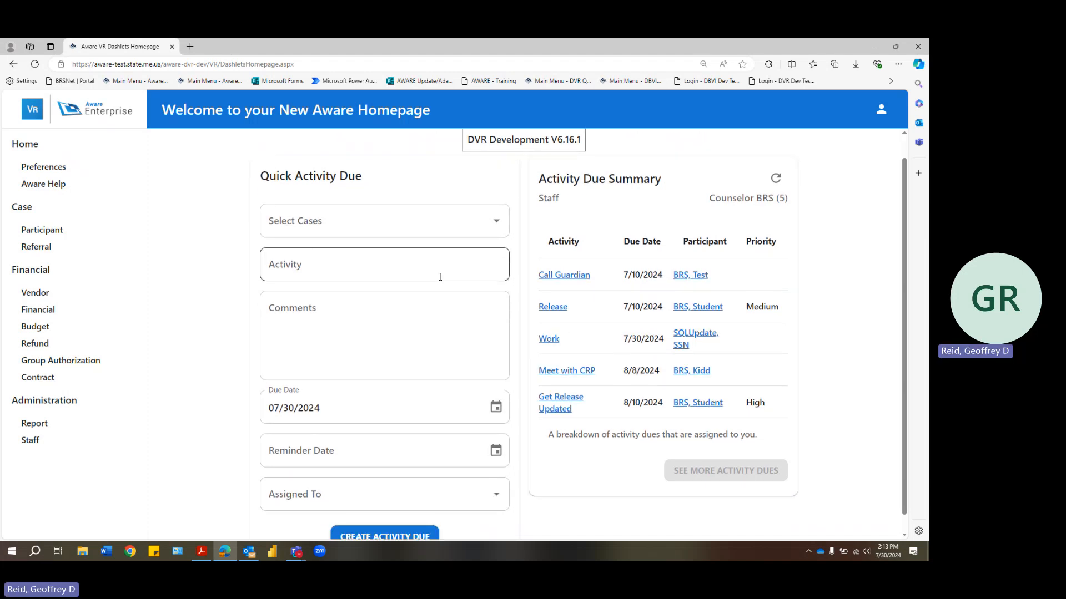
scroll(438, 276, "down", 1)
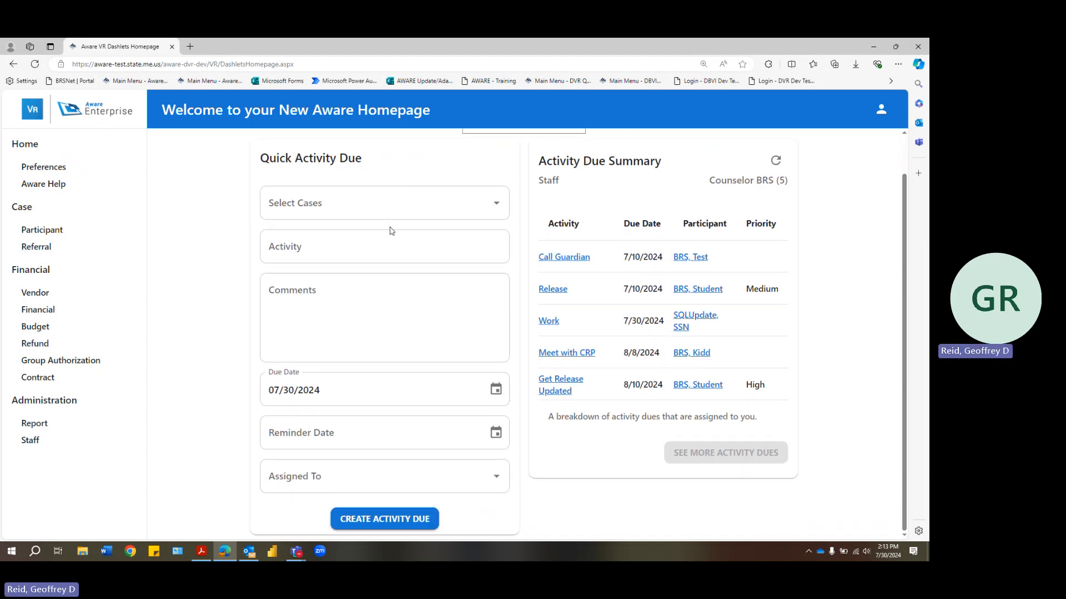